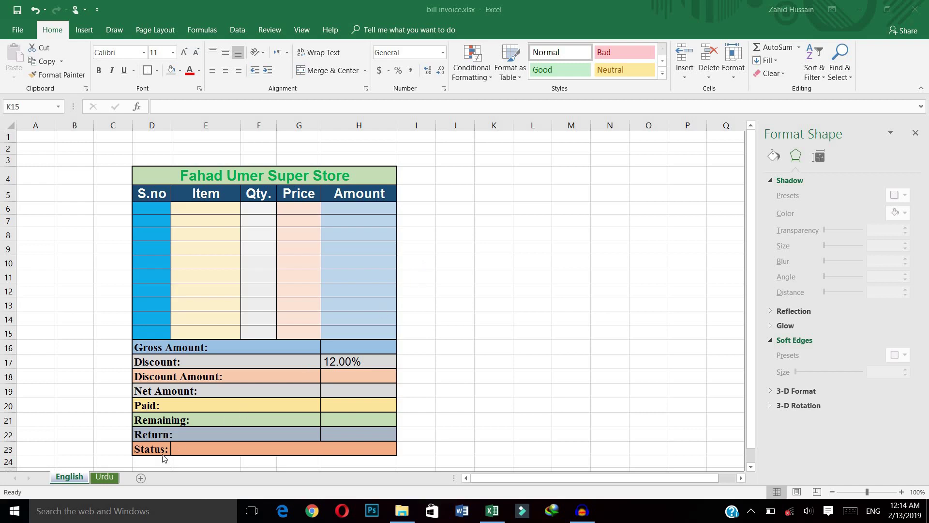
pyautogui.click(107, 478)
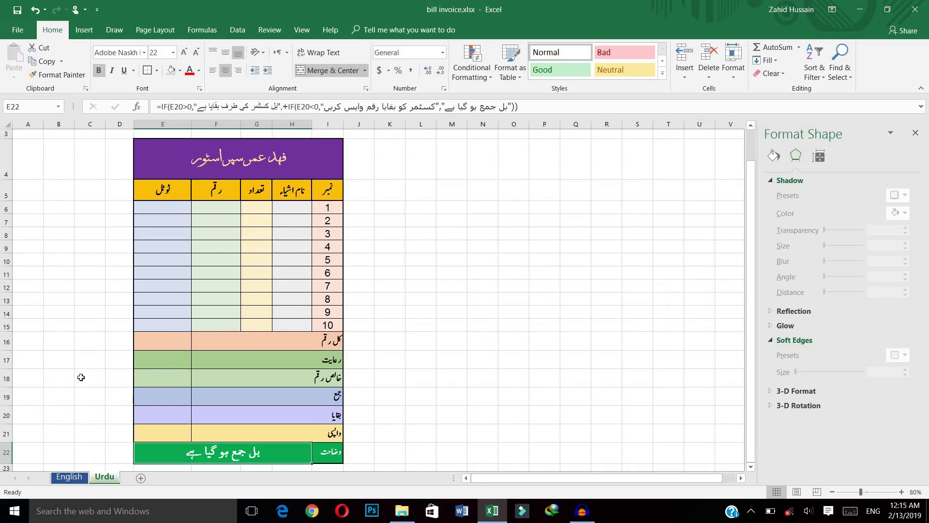
pyautogui.click(74, 482)
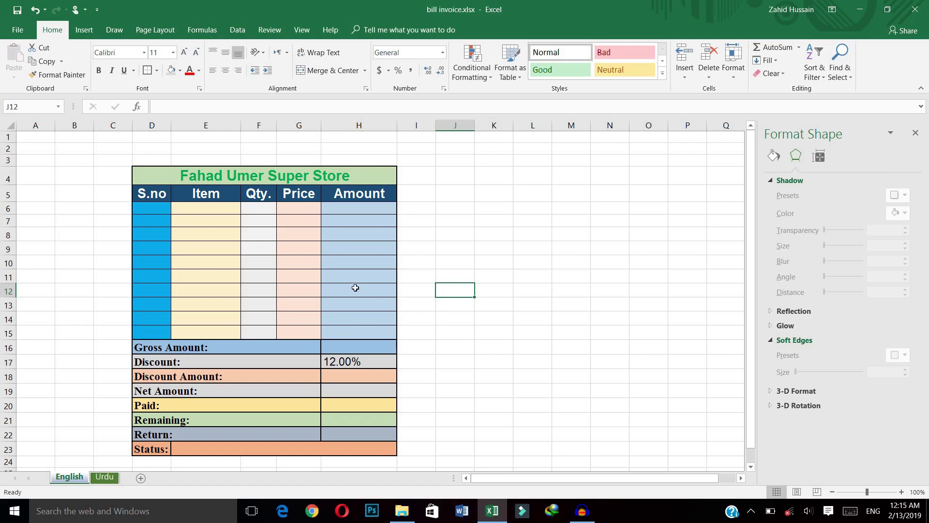
# - Calculate the first row's Amount in H6 with =F6*G6 and fill the formula down through H15
pyautogui.click(356, 208)
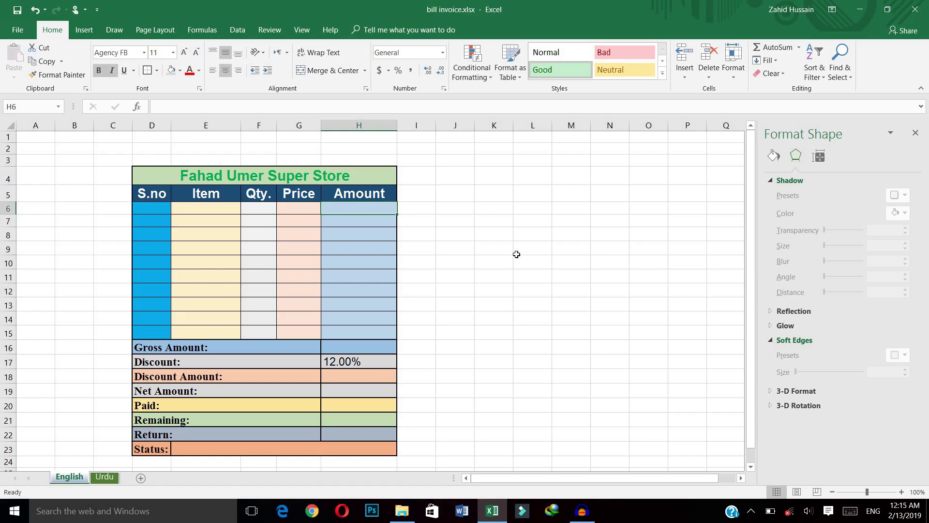
pyautogui.write('=')
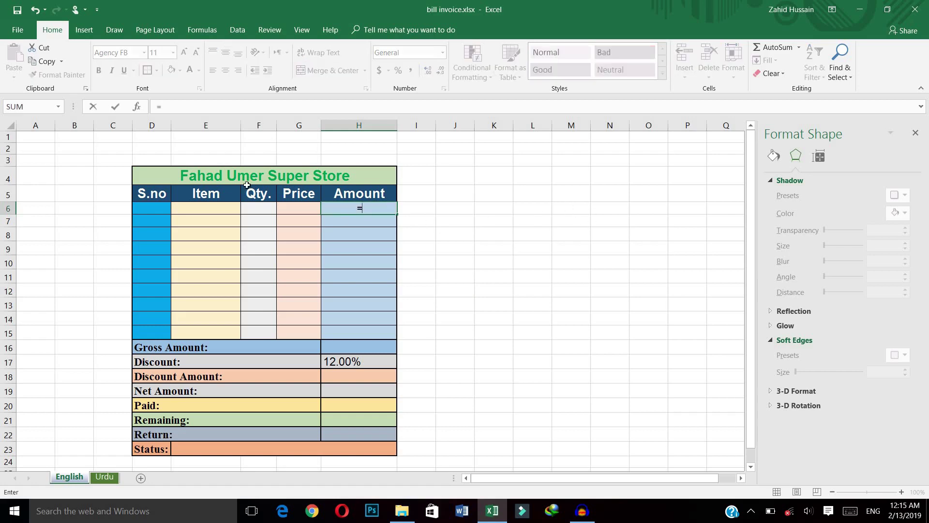
pyautogui.click(257, 205)
pyautogui.write('*')
pyautogui.click(293, 207)
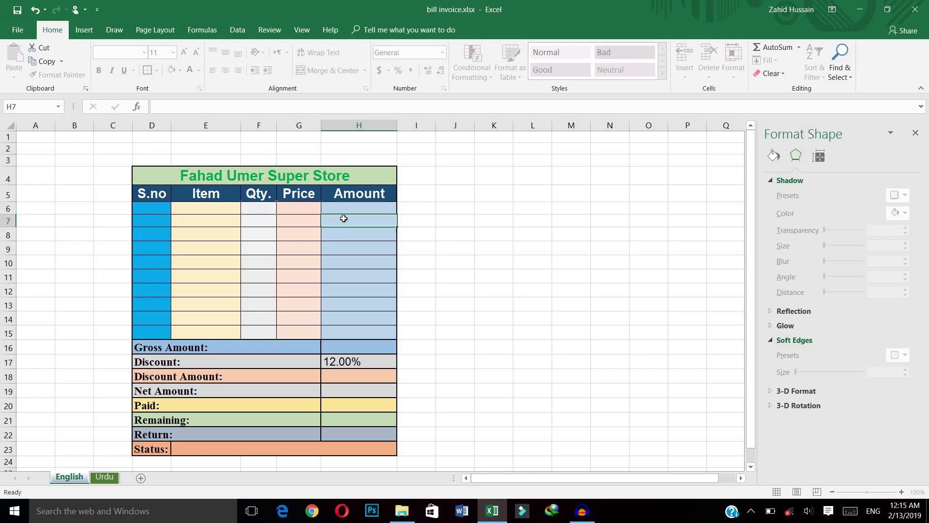
pyautogui.press('Return')
pyautogui.click(355, 207)
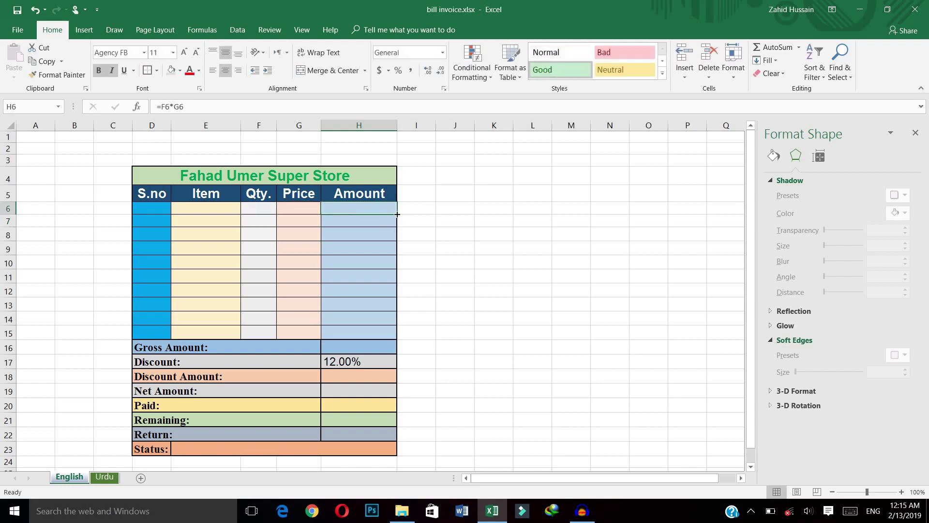
pyautogui.moveTo(395, 214); pyautogui.dragTo(393, 339)
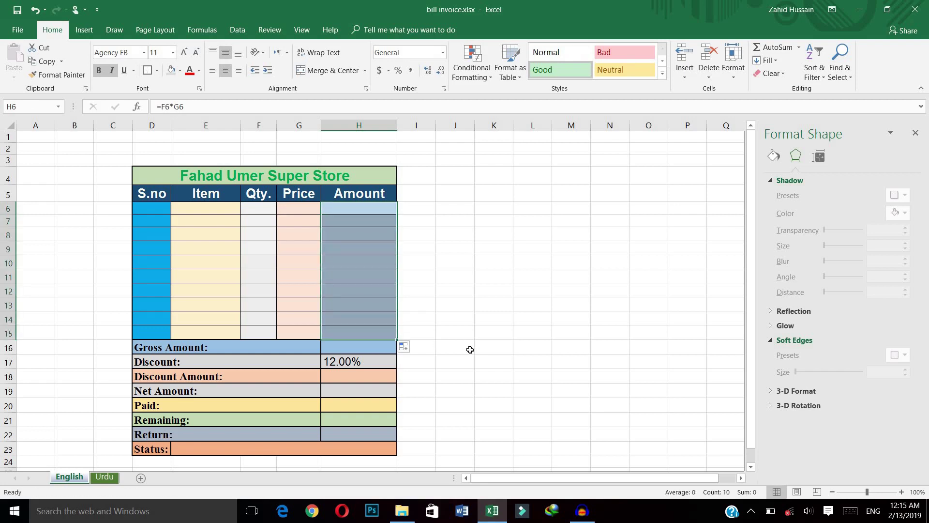
# - Total the Amount column in the Gross Amount cell H16 with =SUM(H6:H15)
pyautogui.click(365, 350)
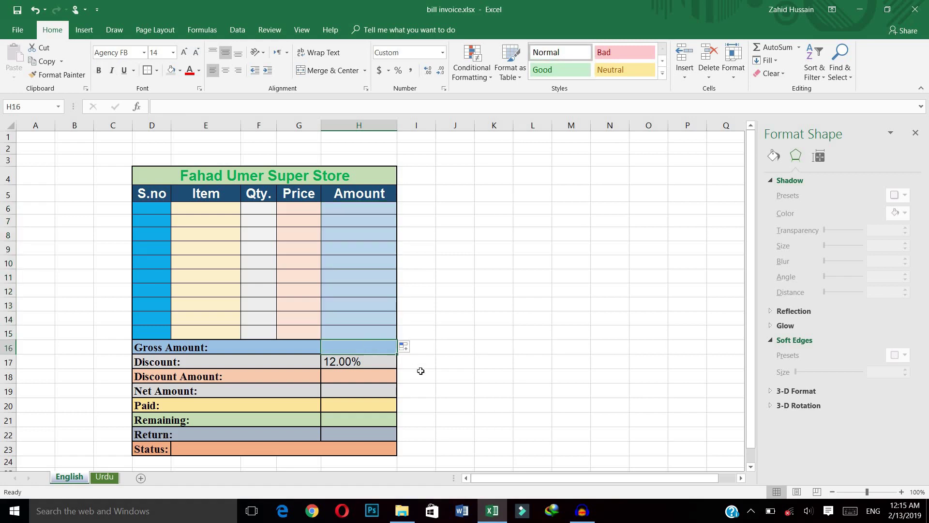
pyautogui.write('=sum')
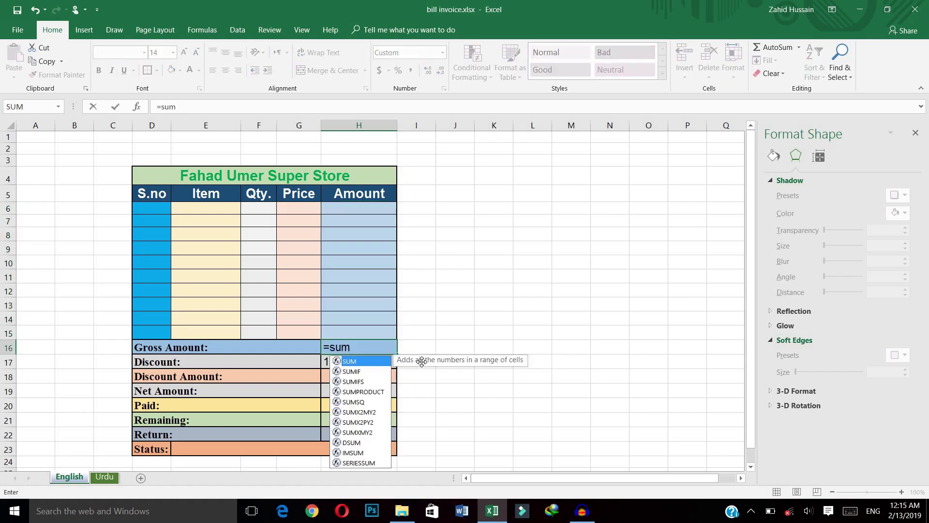
pyautogui.press('Tab')
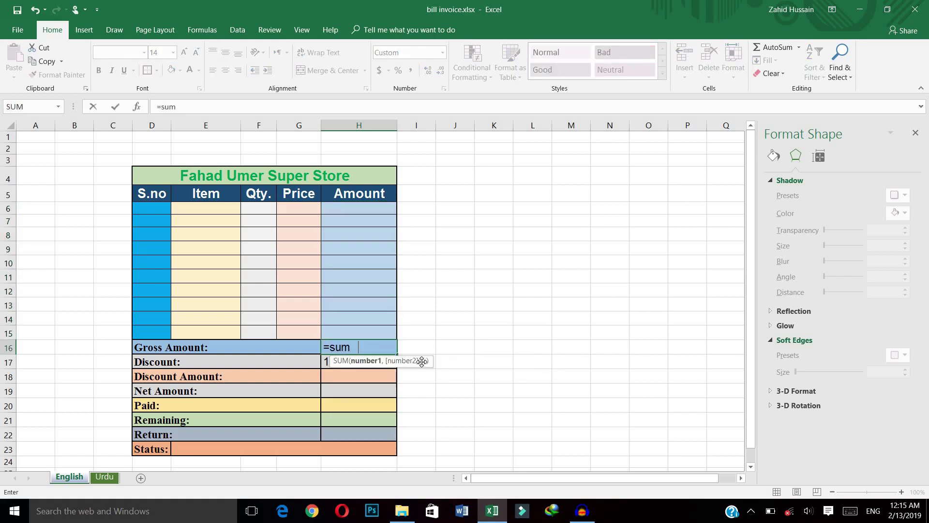
pyautogui.moveTo(360, 206); pyautogui.dragTo(349, 330)
pyautogui.write(')')
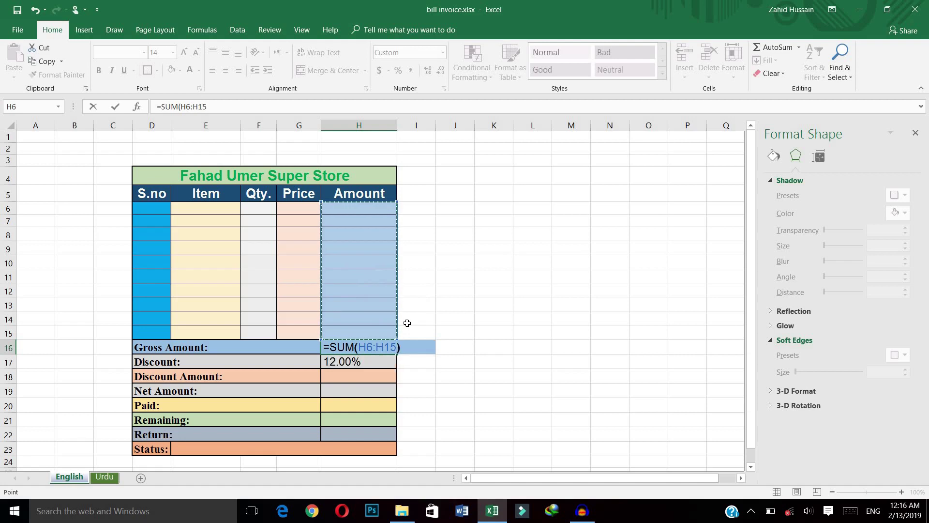
pyautogui.press('Return')
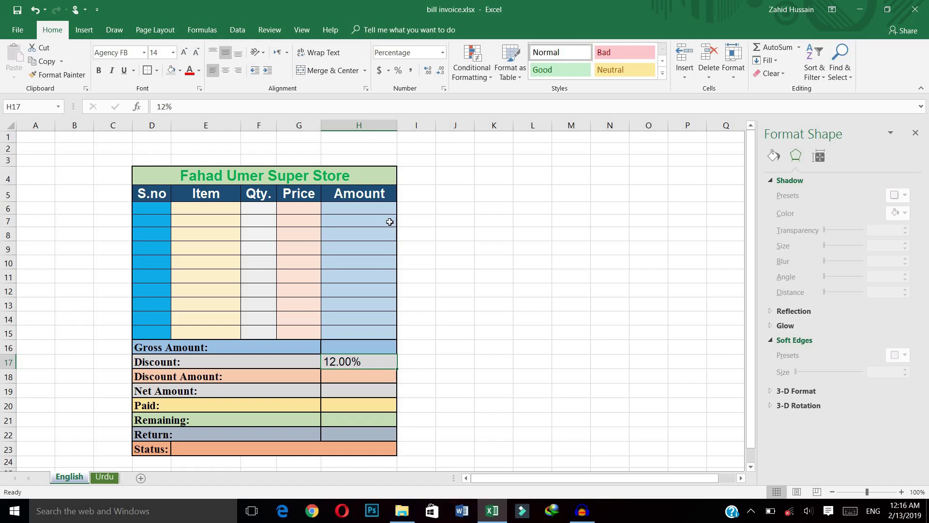
# - Calculate the Discount Amount in H18 by multiplying the gross amount by the discount rate, =H16*H17
pyautogui.click(338, 375)
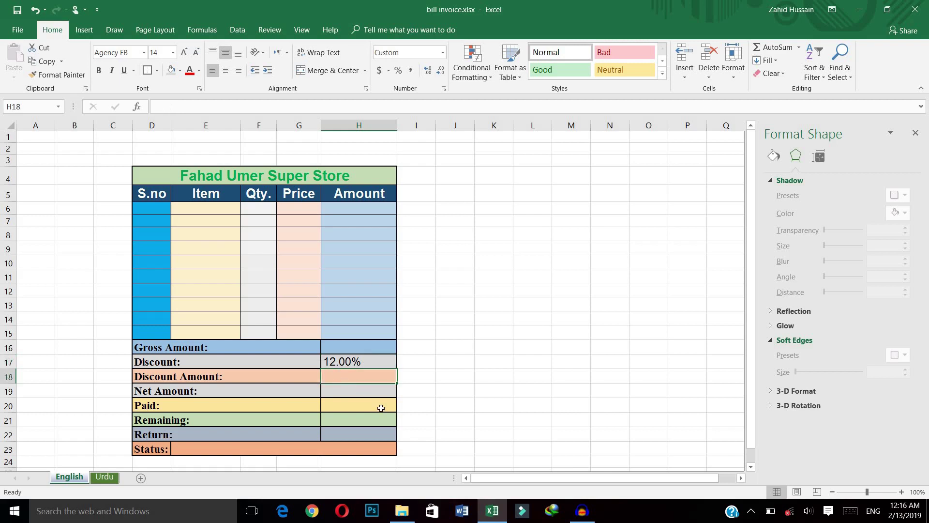
pyautogui.write('=')
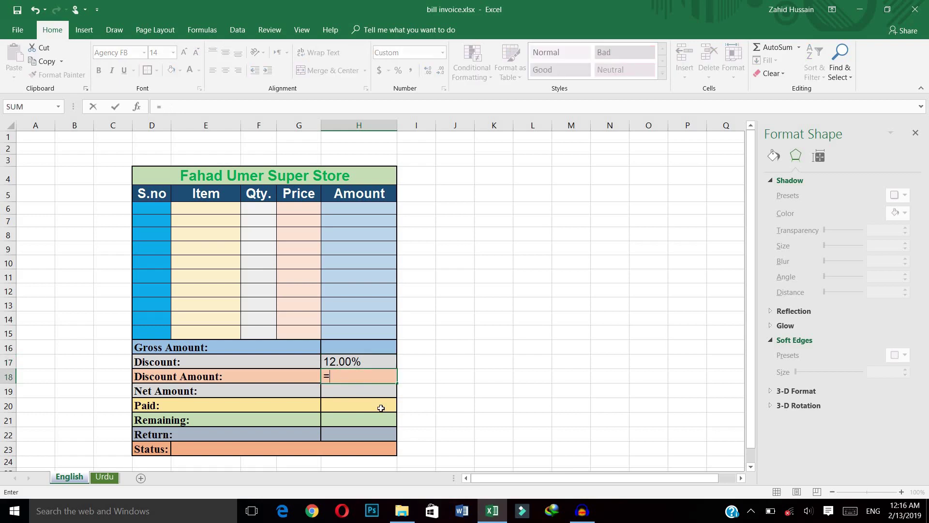
pyautogui.click(356, 347)
pyautogui.write('*')
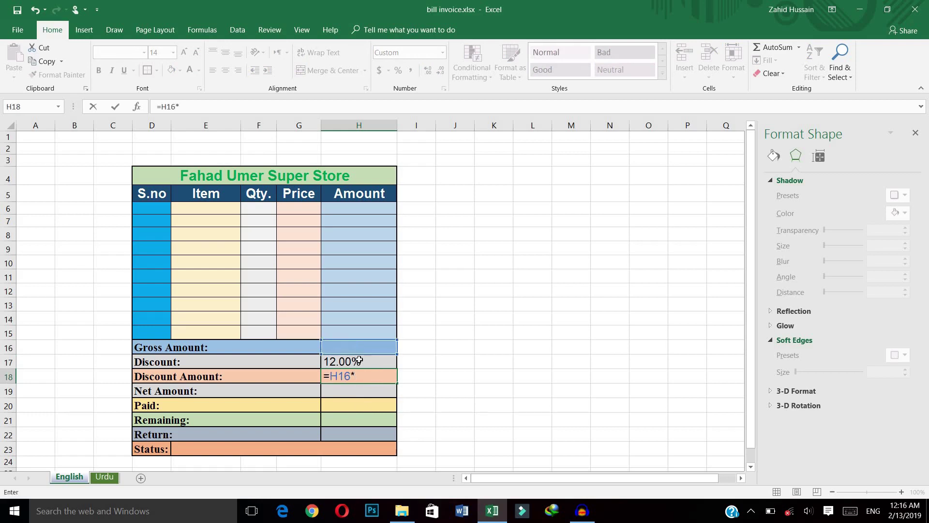
pyautogui.click(369, 362)
pyautogui.press('Return')
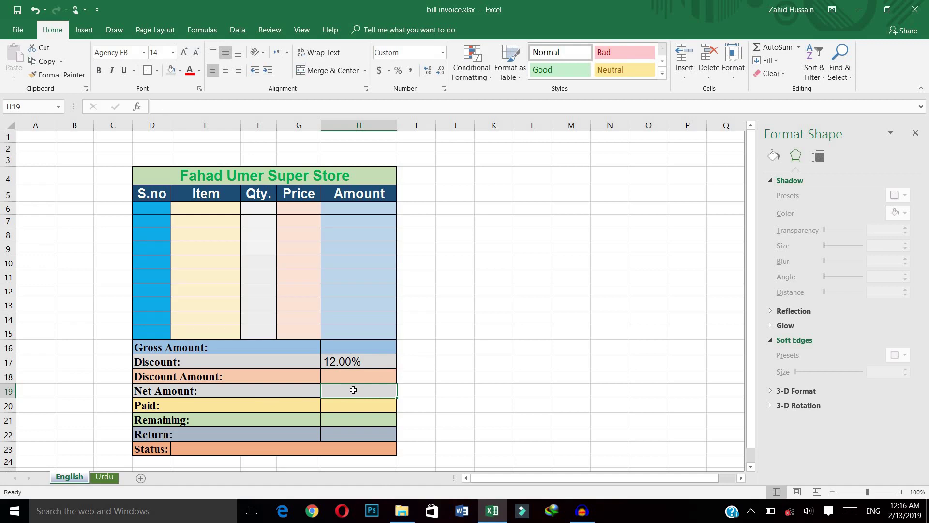
# - Calculate the Net Amount in H19 by subtracting the discount amount from the gross amount, =H16-H18
pyautogui.write('=')
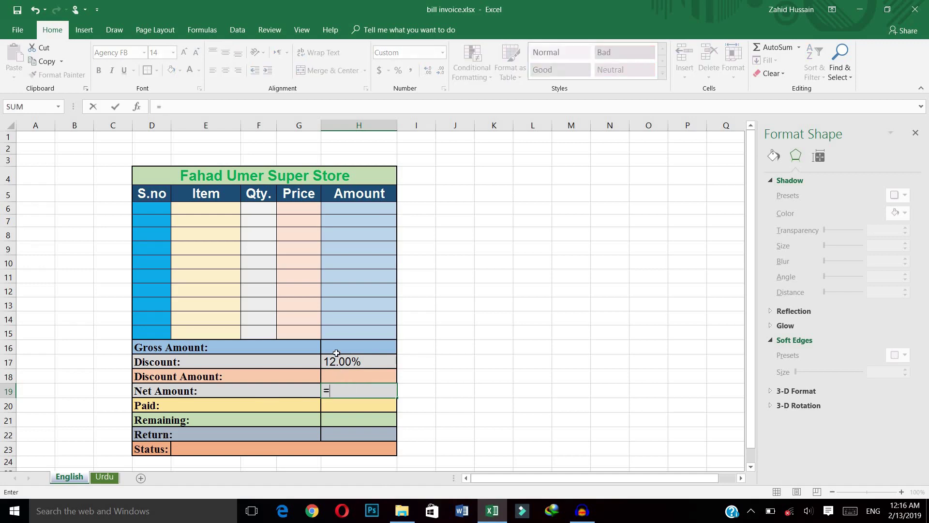
pyautogui.click(341, 348)
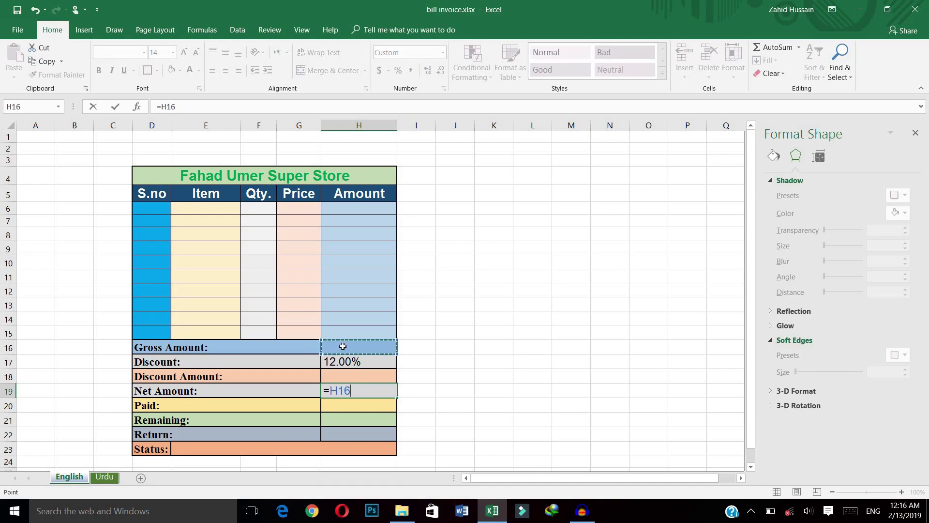
pyautogui.write('-')
pyautogui.click(352, 377)
pyautogui.press('Return')
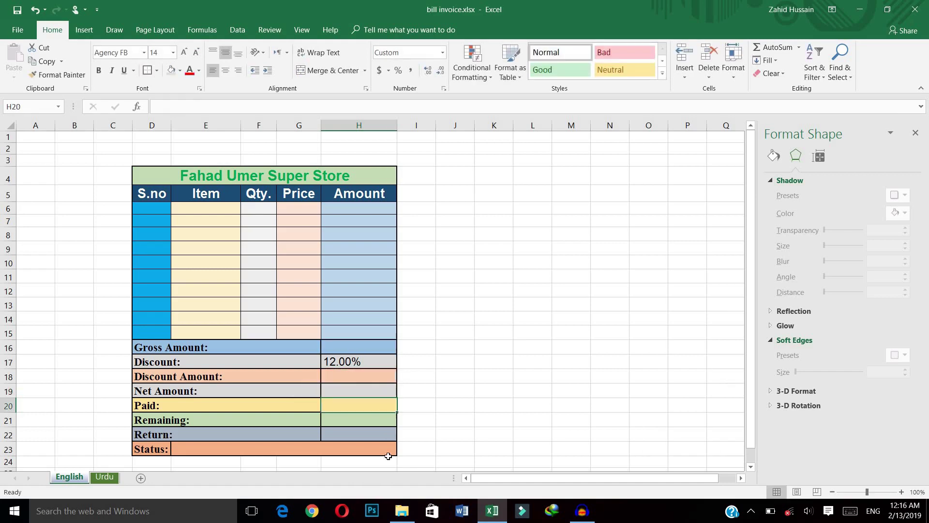
# - Calculate the Remaining amount in H21 as net amount plus return minus paid, using =H19+H22-H20
pyautogui.click(348, 423)
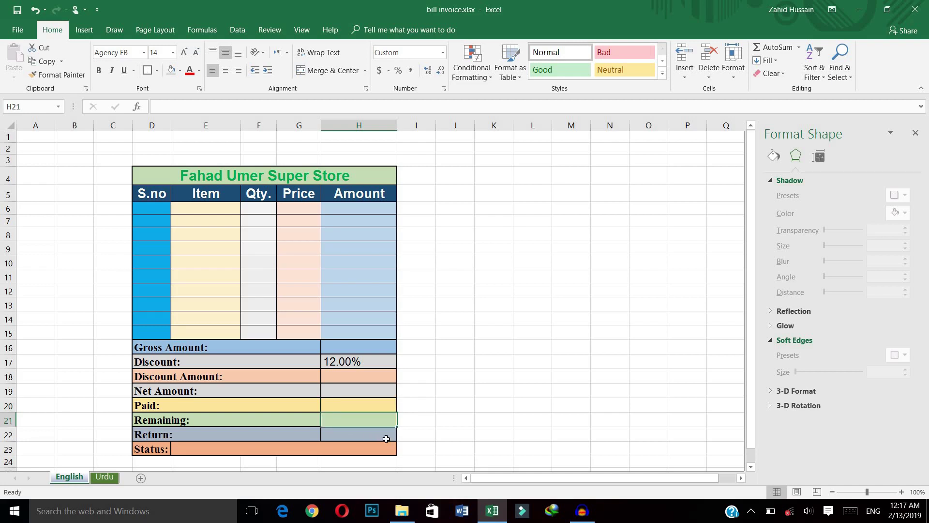
pyautogui.write('=')
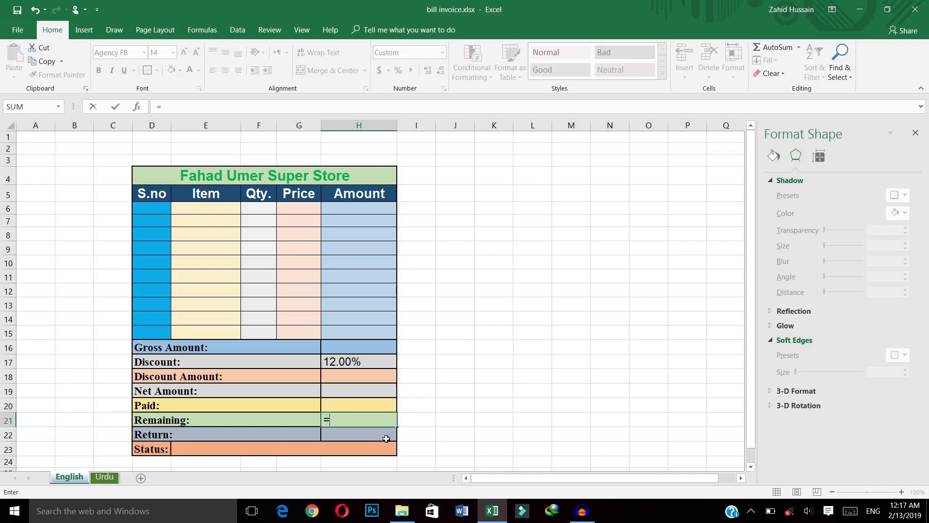
pyautogui.click(372, 393)
pyautogui.write('+')
pyautogui.click(366, 434)
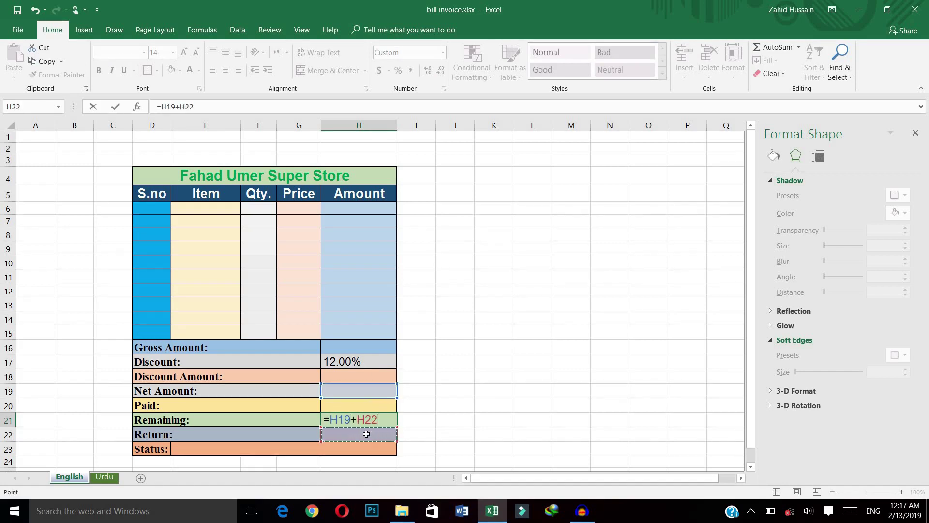
pyautogui.write('-')
pyautogui.click(344, 408)
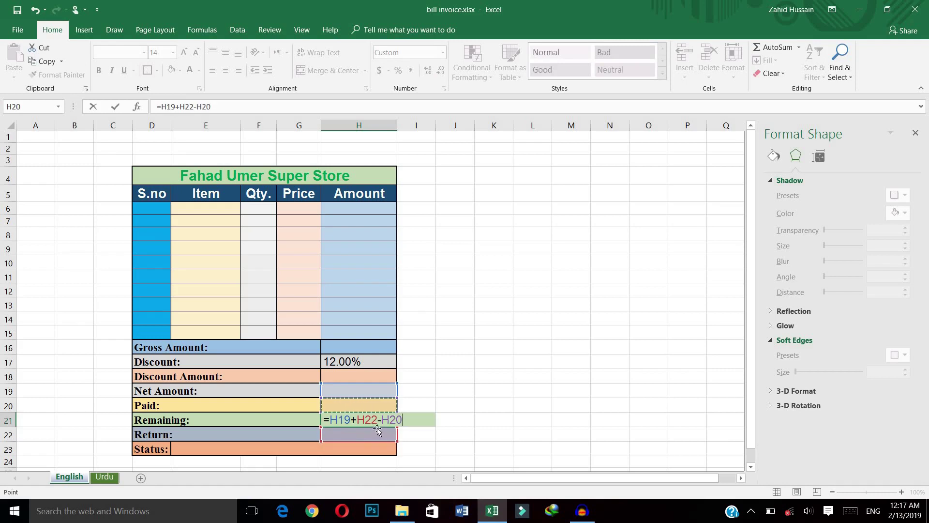
pyautogui.press('Return')
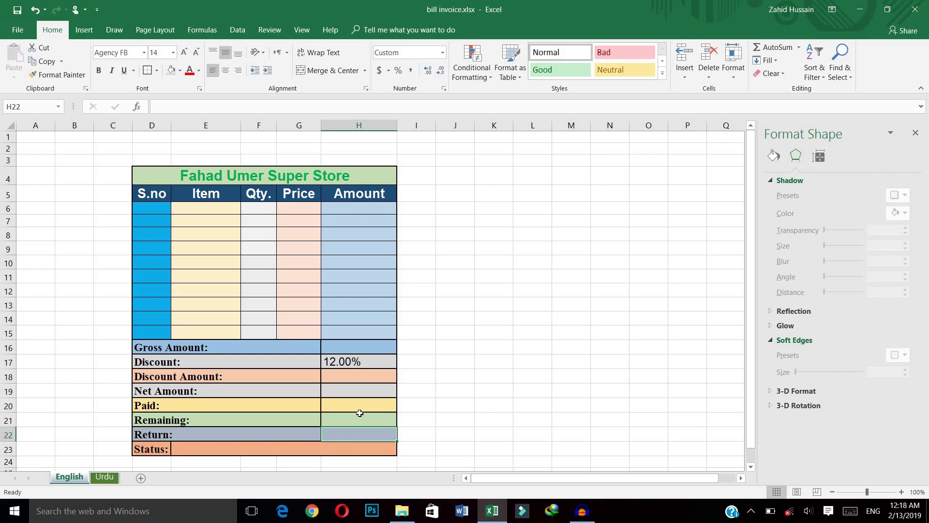
# - Begin an IF formula in the Status cell E23 that returns "Bill is Pending" when H21>0
pyautogui.click(266, 451)
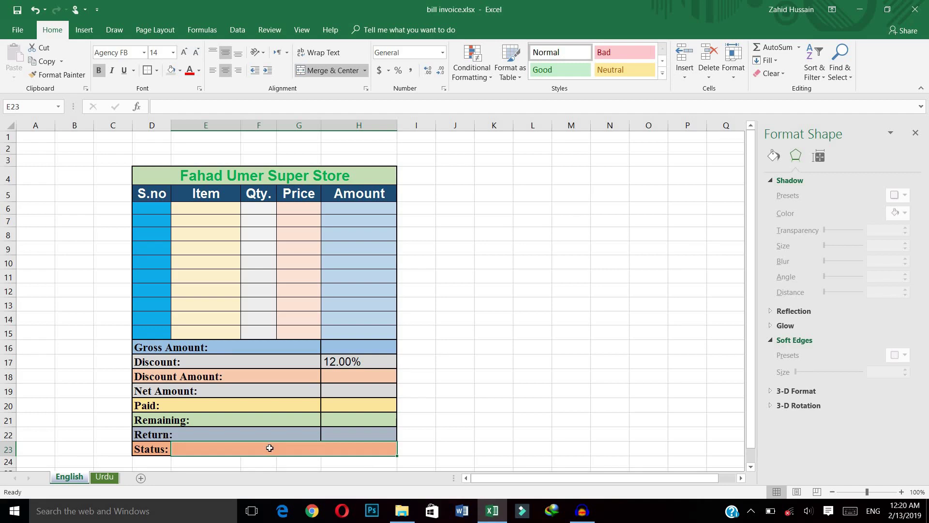
pyautogui.write('=IF(')
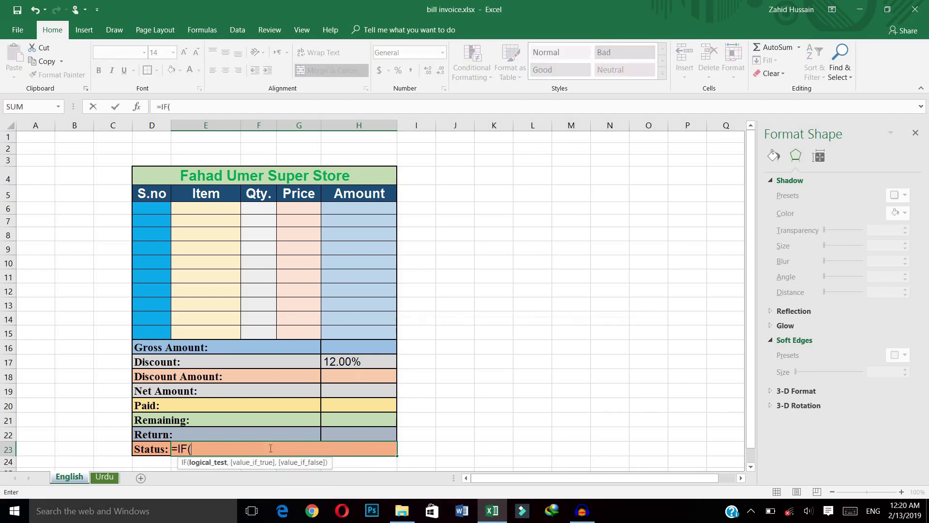
pyautogui.click(366, 421)
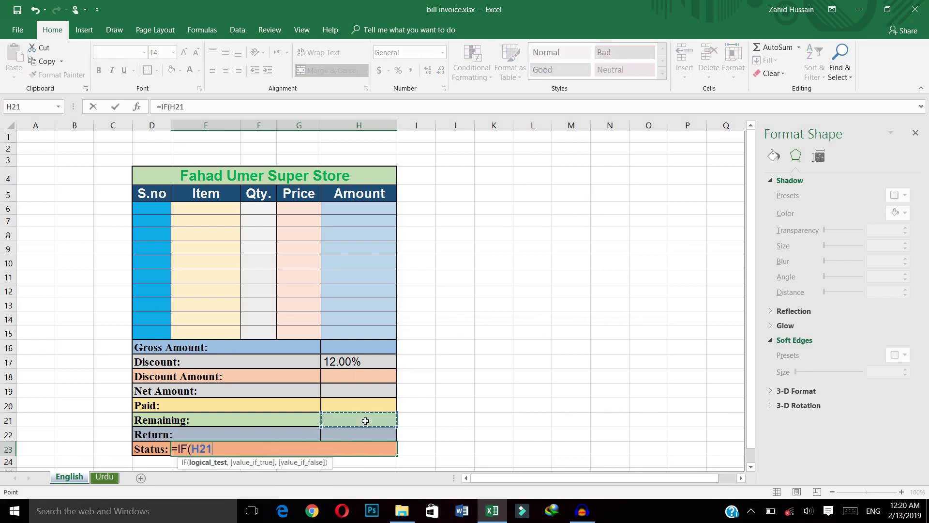
pyautogui.write('>0')
pyautogui.write(',')
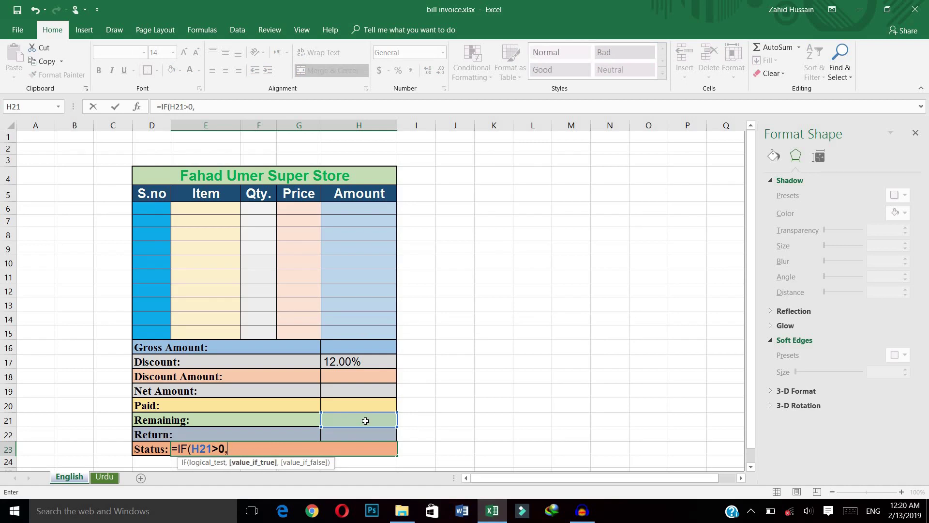
pyautogui.write('"Bill is Pending",')
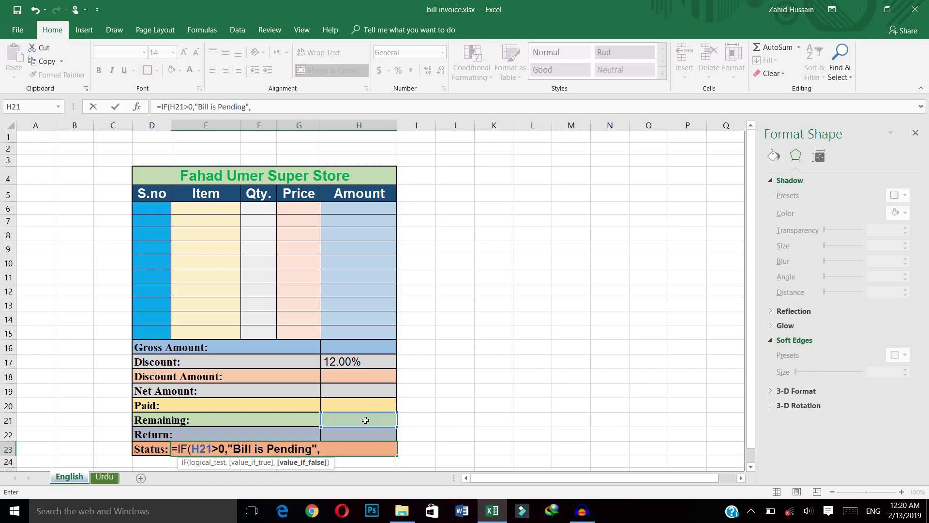
# - Complete the Status formula with a nested IF returning "Change Return to customer" when H21<0 and "Bill is Paid" otherwise
pyautogui.write('IF(')
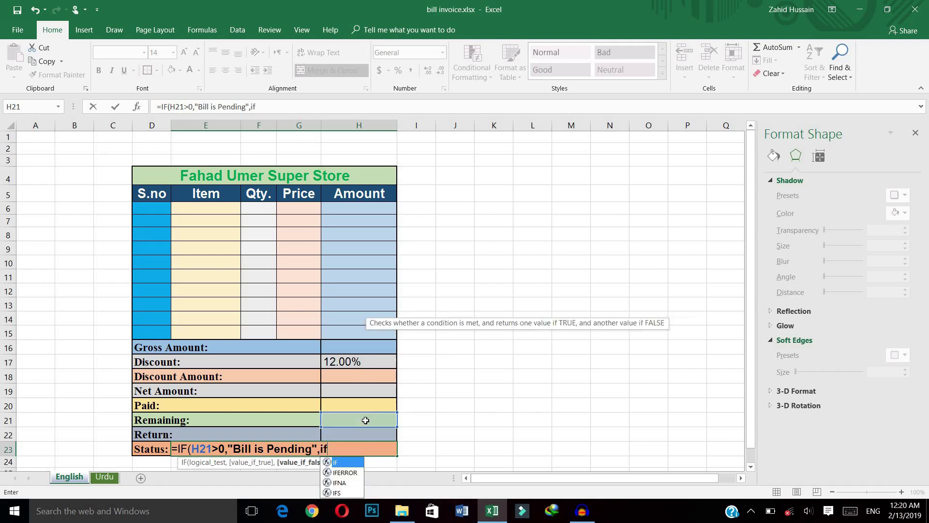
pyautogui.click(365, 420)
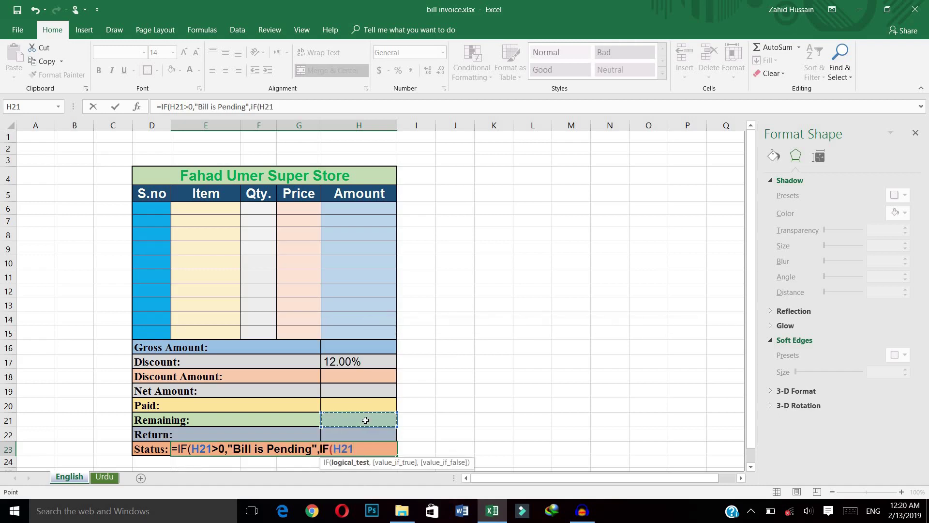
pyautogui.write('<0,"Change')
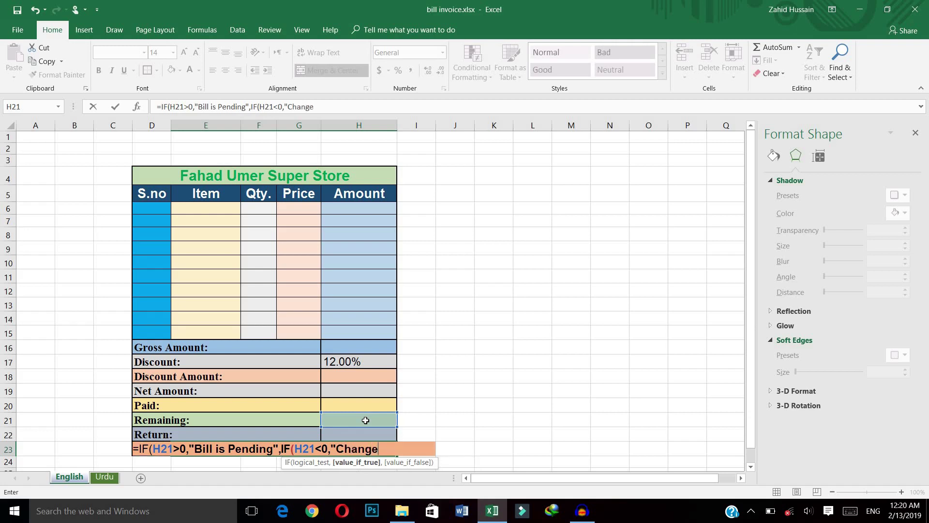
pyautogui.write(' Return to custo')
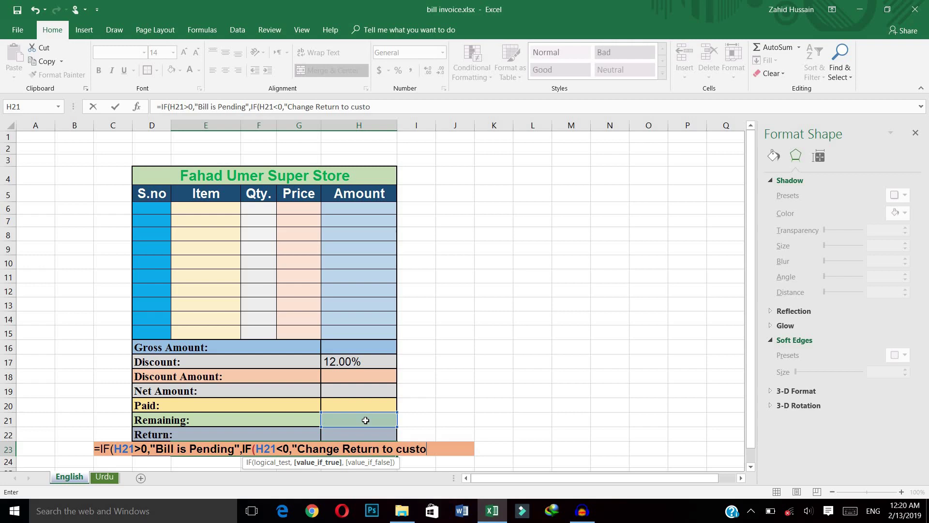
pyautogui.write('mer",')
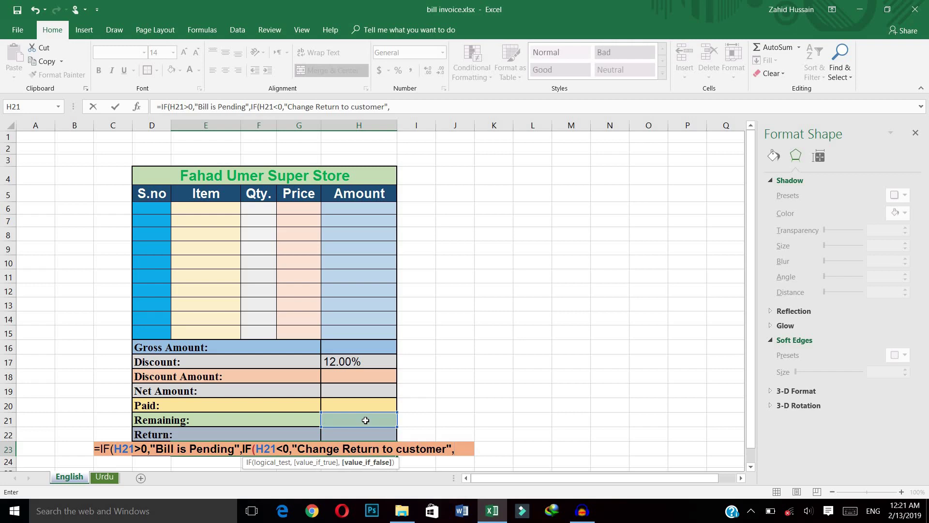
pyautogui.write('"')
pyautogui.write('Bill is ')
pyautogui.write('Pa')
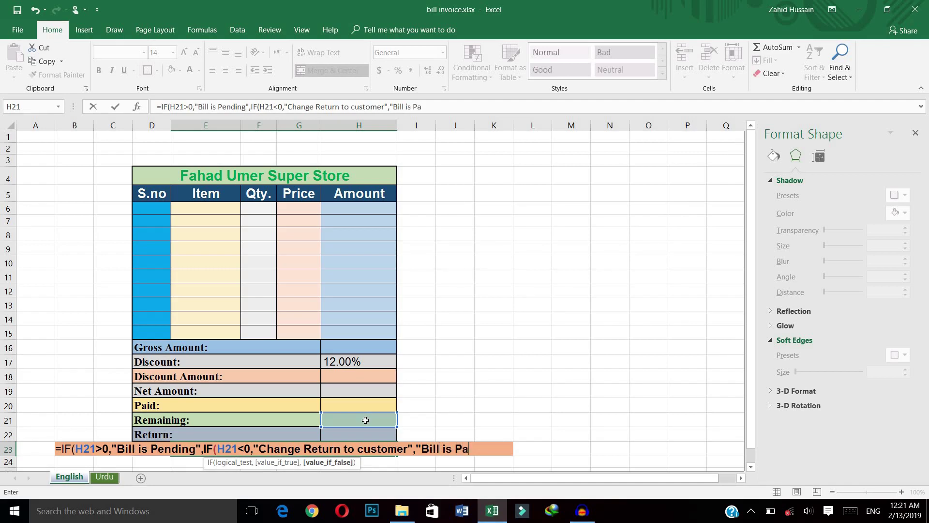
pyautogui.write('id")')
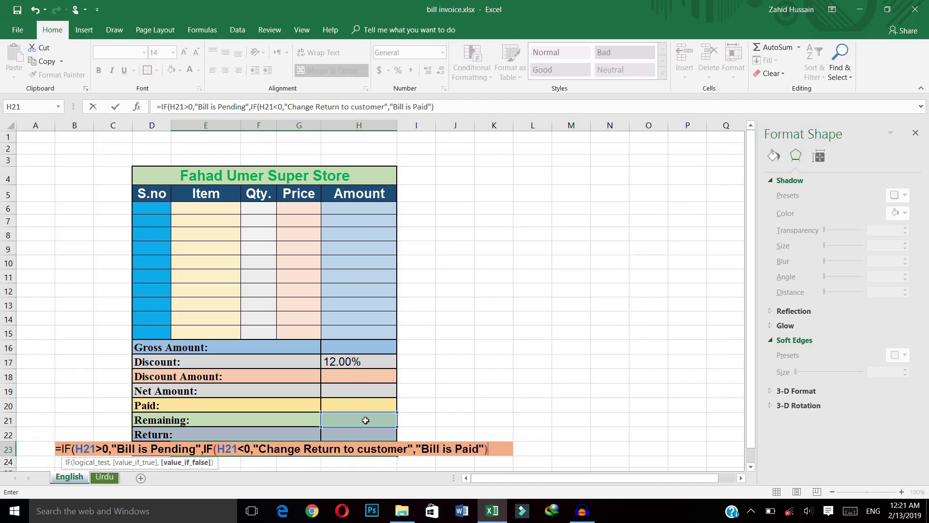
pyautogui.write(')')
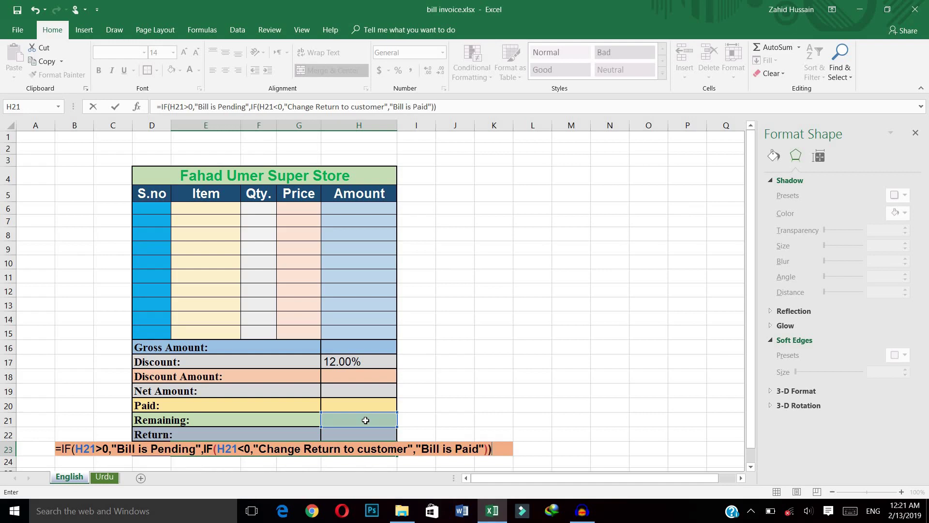
pyautogui.press('Return')
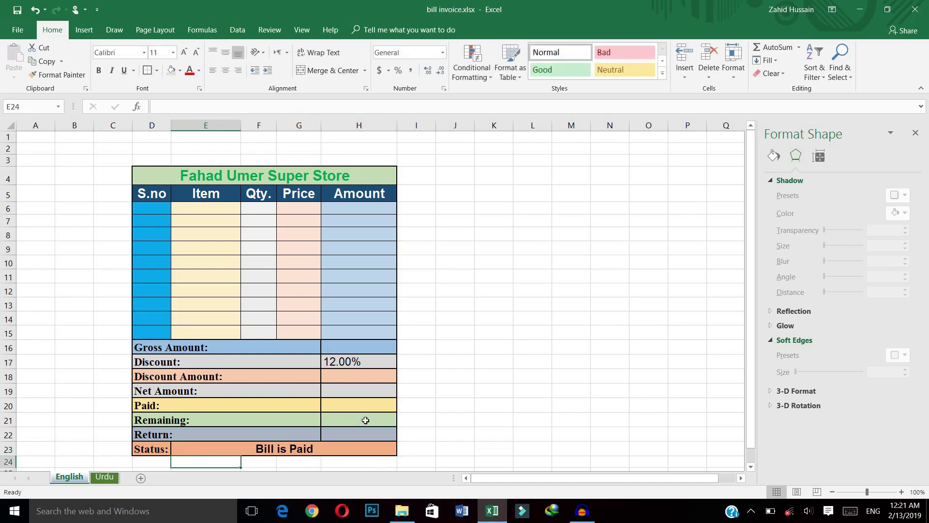
pyautogui.click(292, 452)
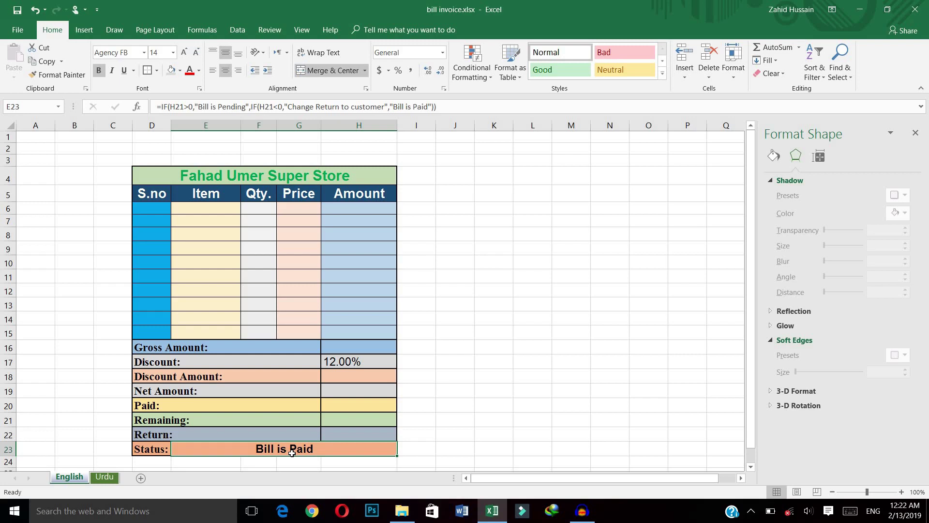
# - Fill in the first invoice row with serial number 1, item Power Bank, quantity 2 and price 1200
pyautogui.click(224, 208)
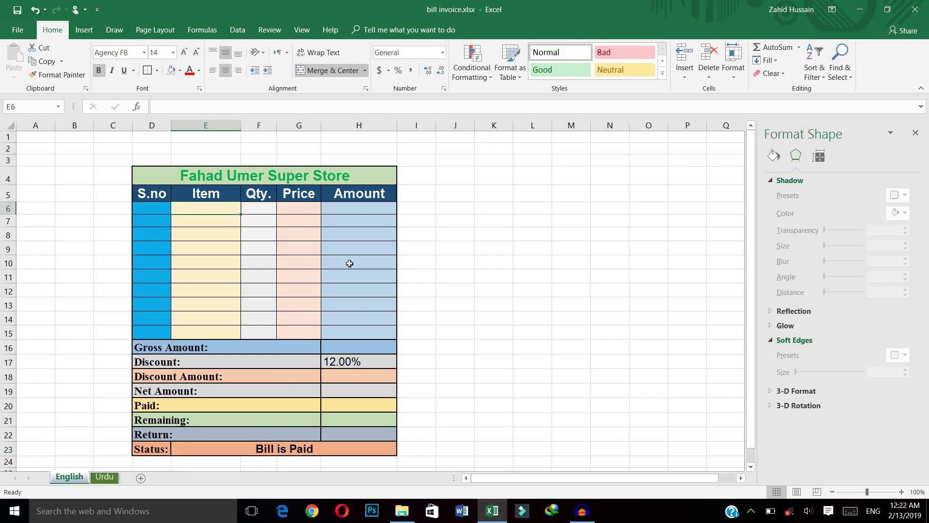
pyautogui.click(162, 211)
pyautogui.write('1')
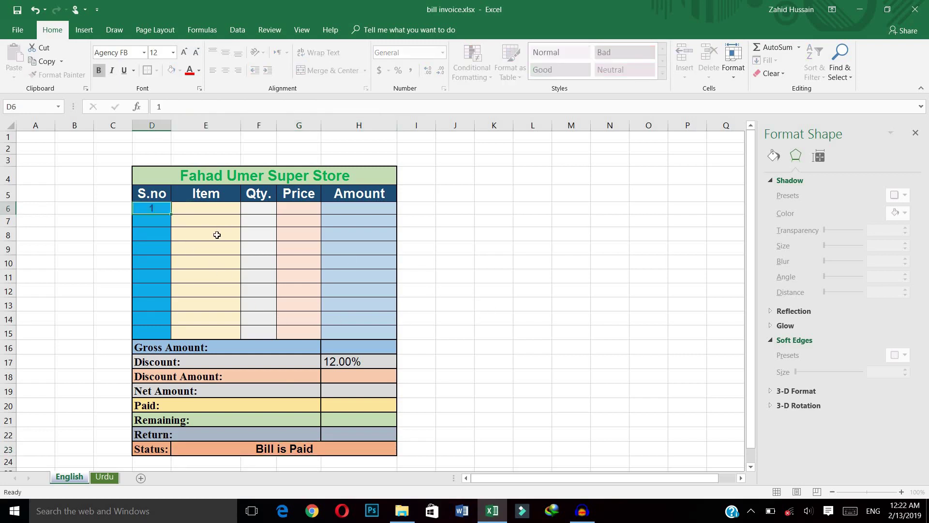
pyautogui.press('Tab')
pyautogui.write('Po')
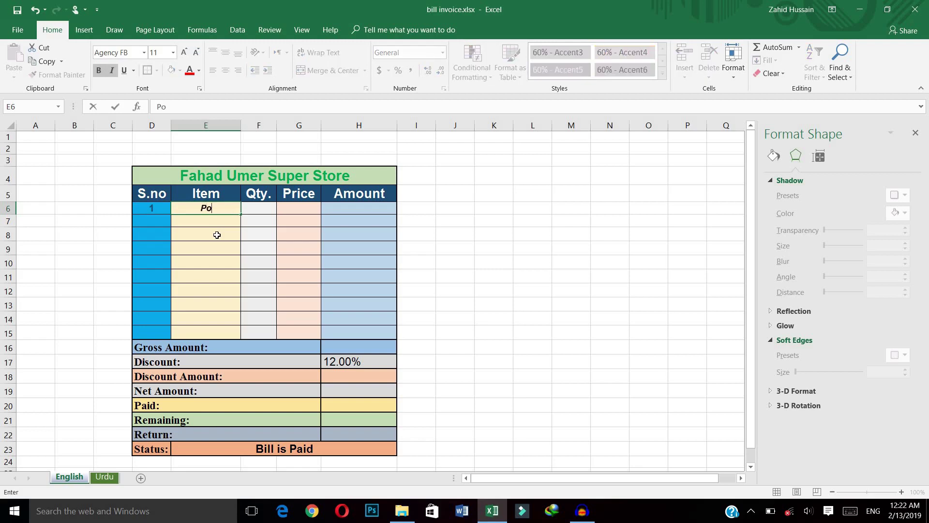
pyautogui.write('wer Bank')
pyautogui.press('Tab')
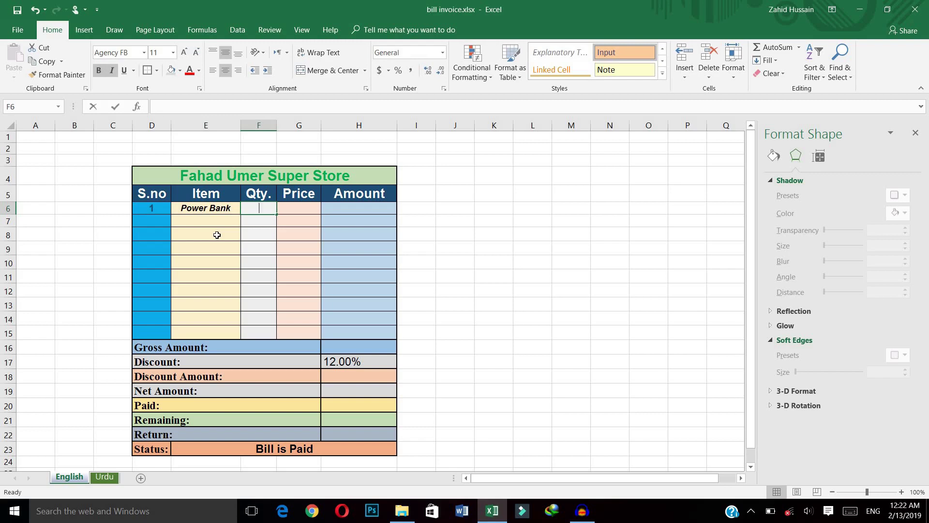
pyautogui.write('2')
pyautogui.press('Tab')
pyautogui.write('120')
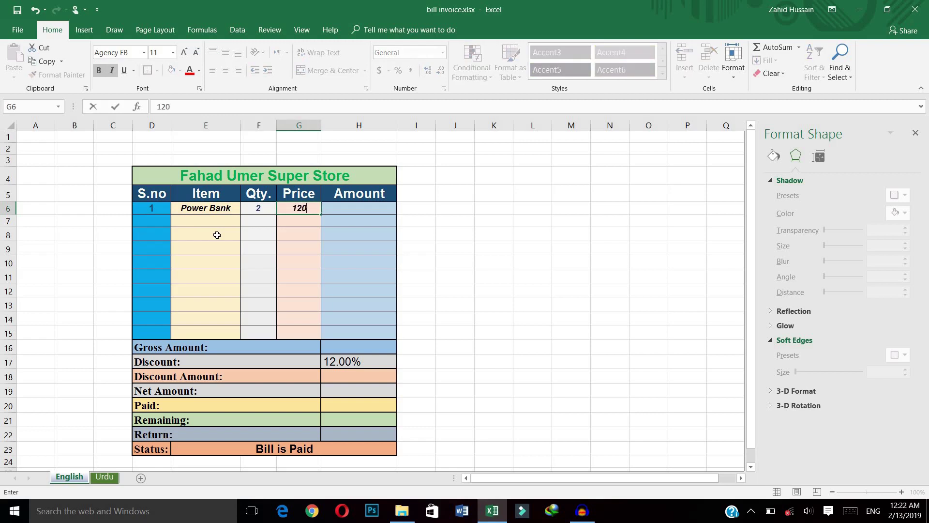
pyautogui.write('0')
pyautogui.press('Down')
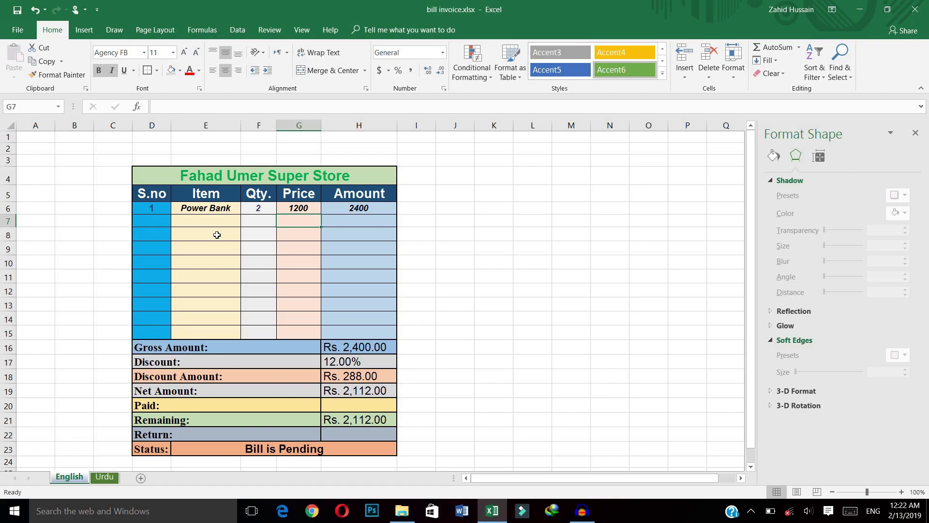
# - Fill in the second invoice row with serial number 2, item Mobile Phone, quantity 1 and price 25000
pyautogui.click(157, 223)
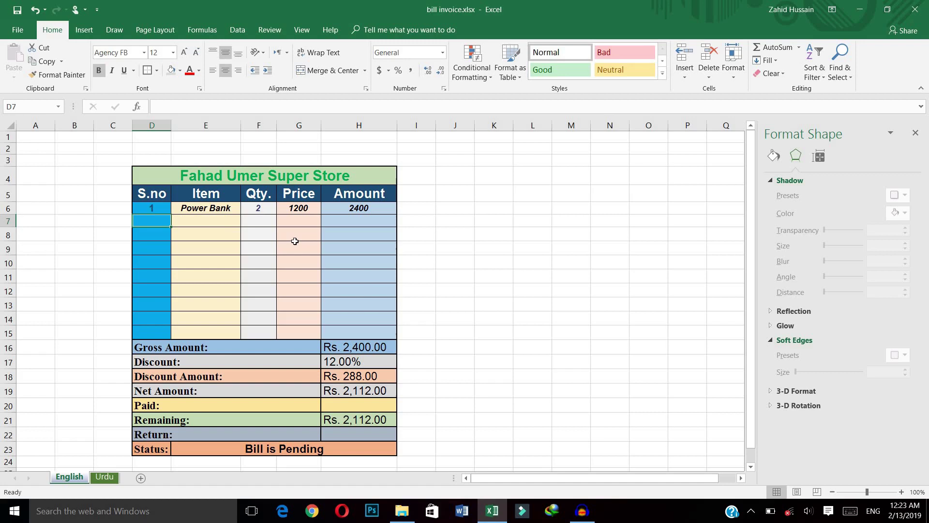
pyautogui.write('2')
pyautogui.click(218, 222)
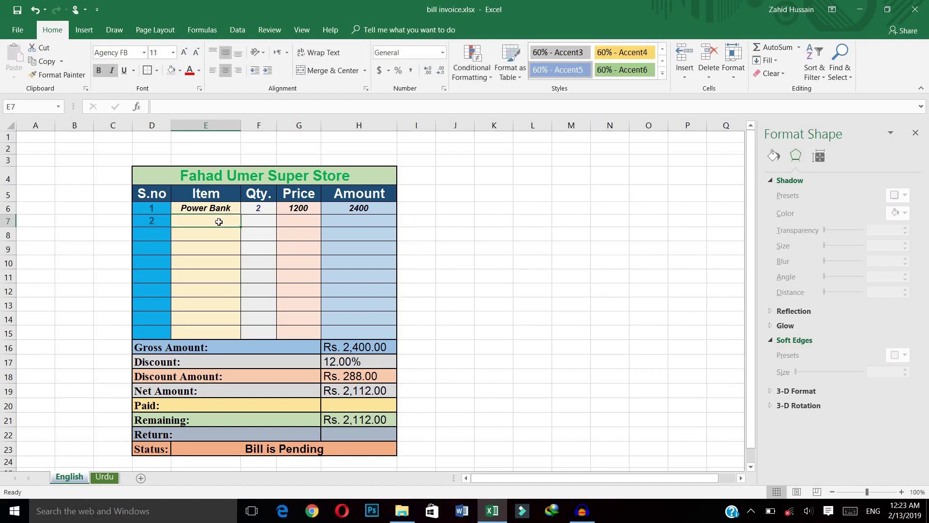
pyautogui.write('Mobile Phone')
pyautogui.press('Tab')
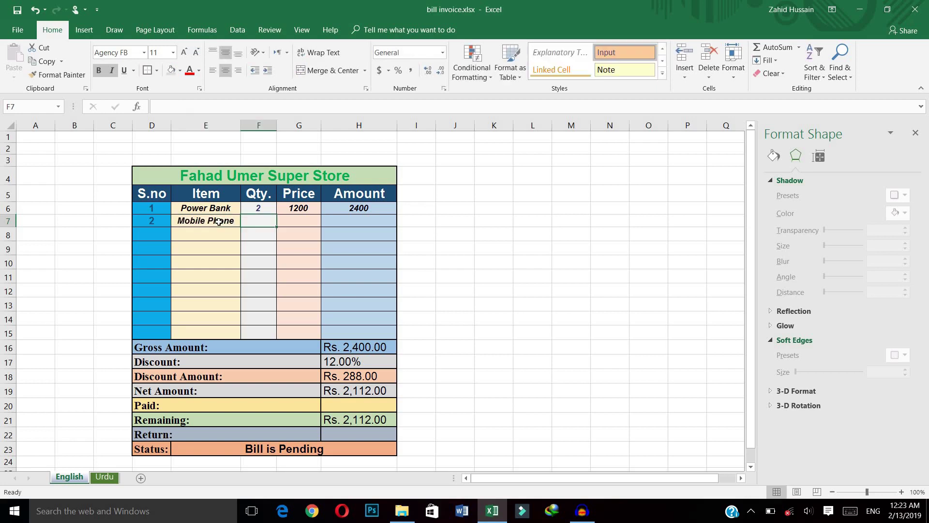
pyautogui.write('1')
pyautogui.press('Tab')
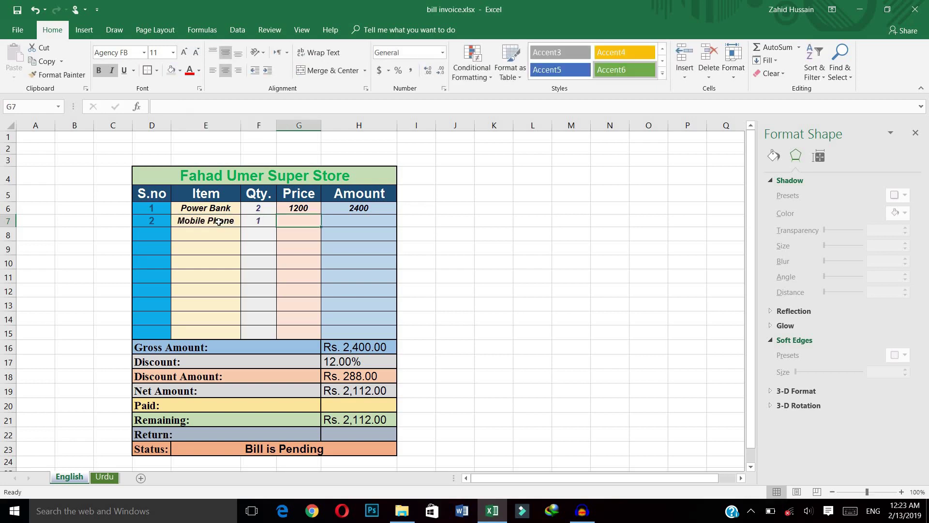
pyautogui.write('25000')
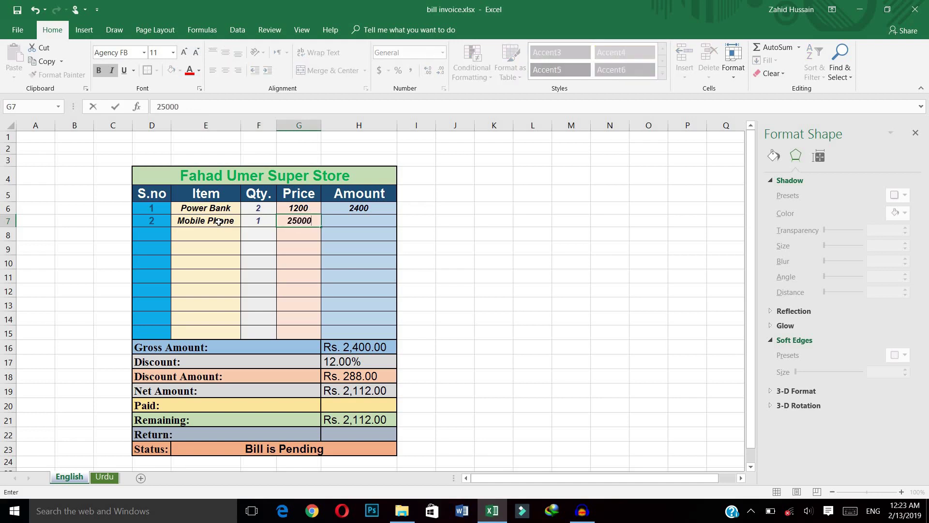
pyautogui.press('Return')
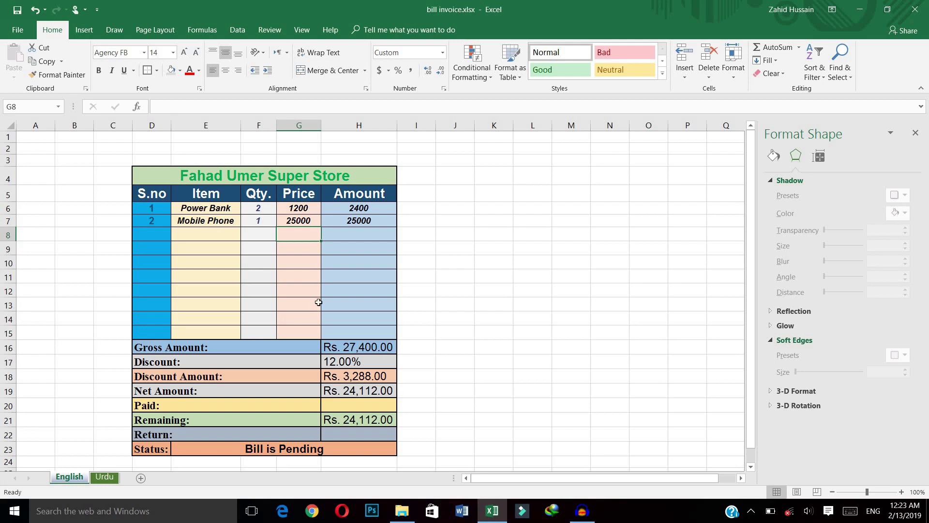
# - Set the Discount rate in H17 to 7%
pyautogui.click(341, 363)
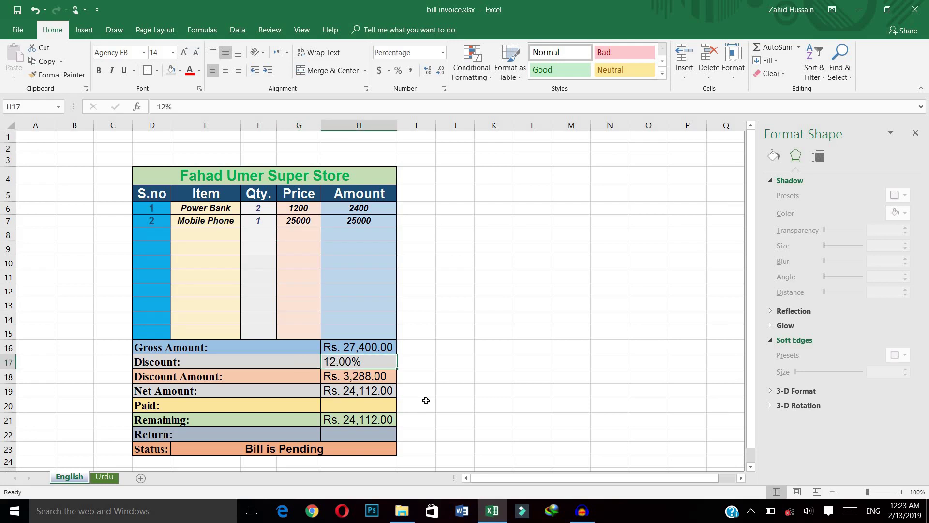
pyautogui.doubleClick(337, 364)
pyautogui.press('BackSpace')
pyautogui.press('BackSpace')
pyautogui.write('7')
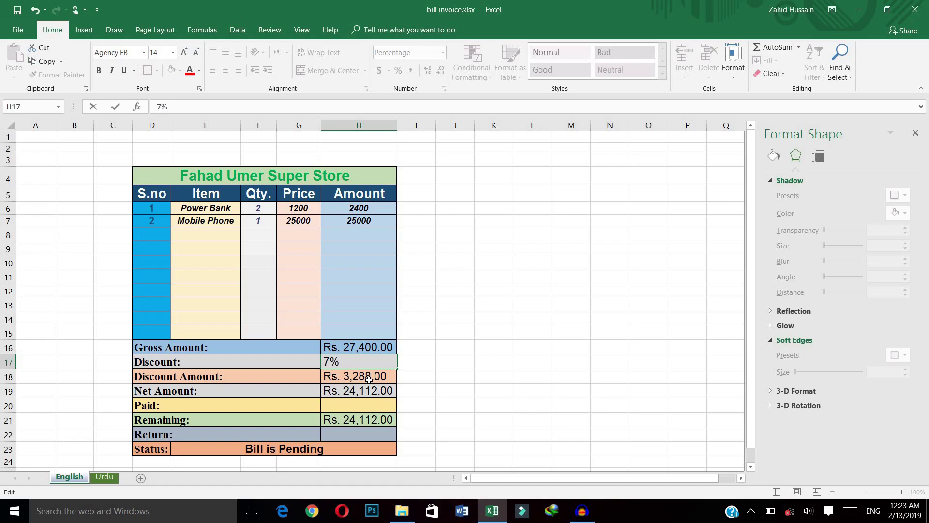
pyautogui.press('Return')
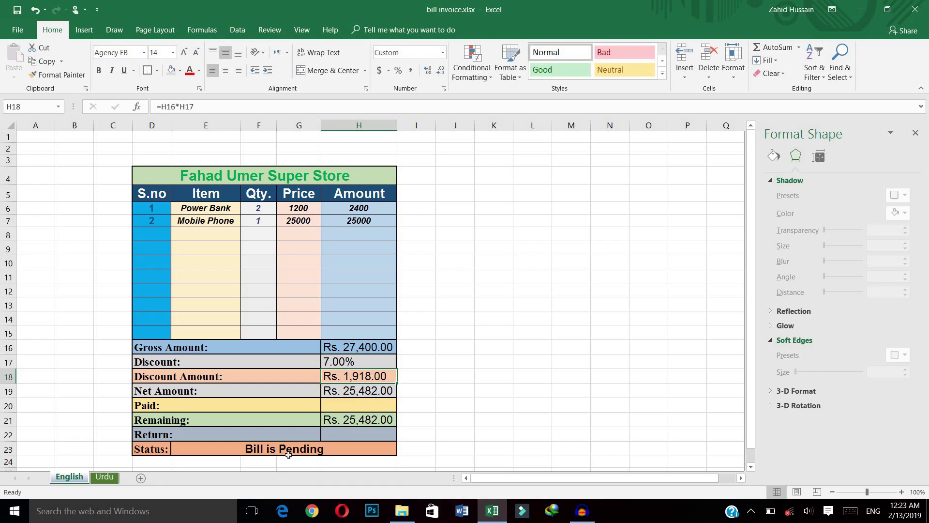
# - Enter 25500 as the Paid amount in H20
pyautogui.click(357, 411)
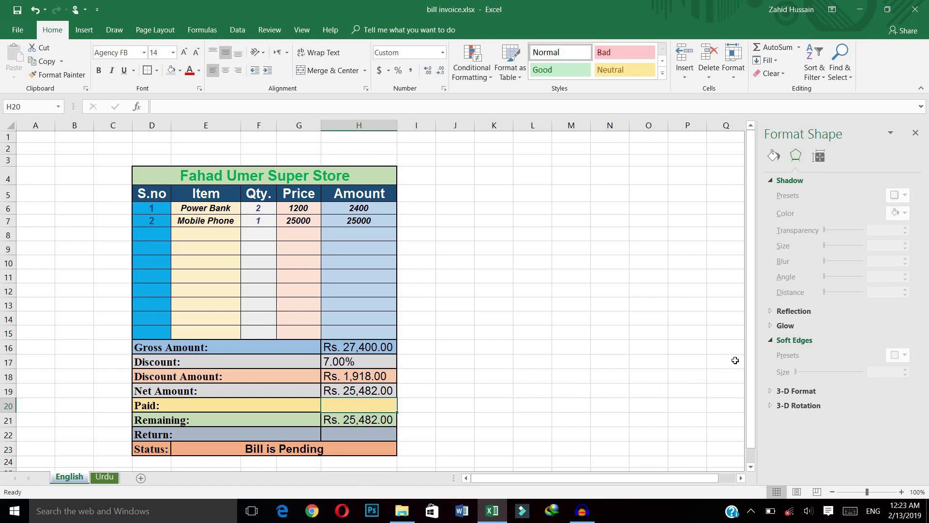
pyautogui.write('25500')
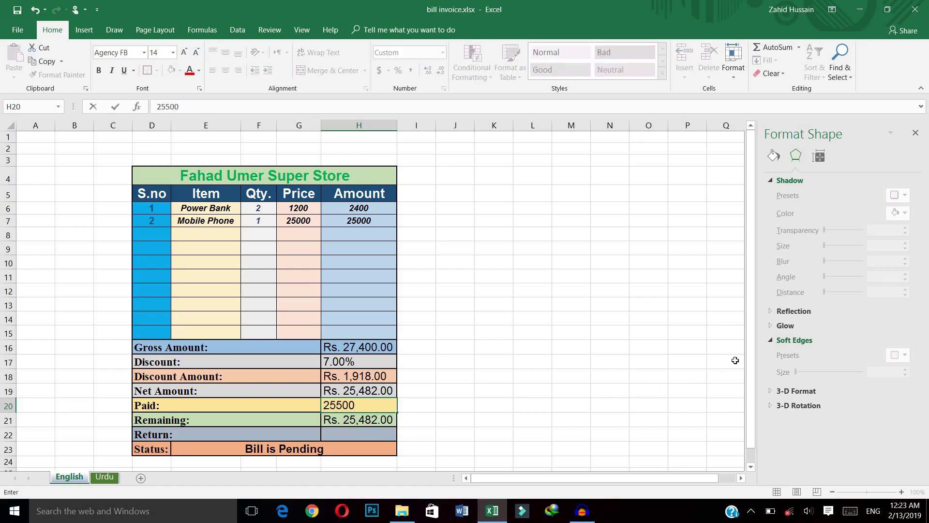
pyautogui.press('Return')
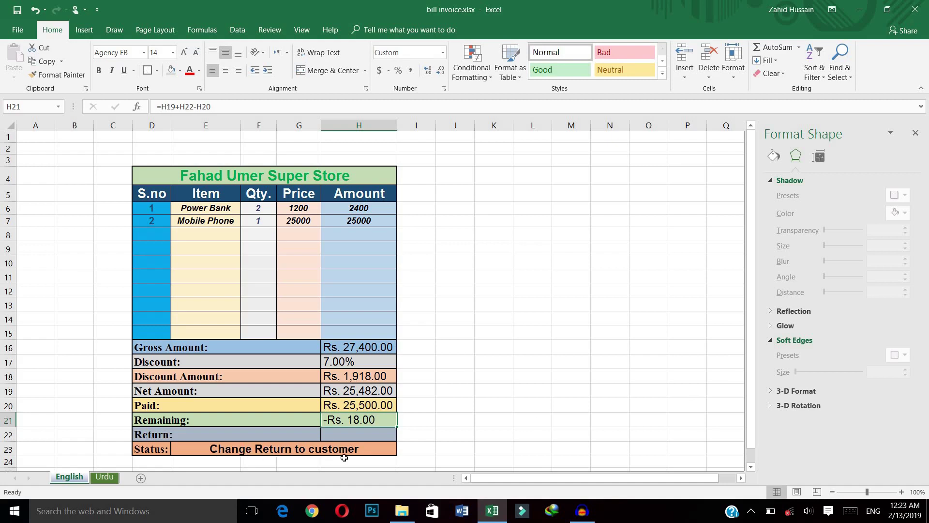
# - Enter 18 as the Return amount in H22
pyautogui.click(354, 434)
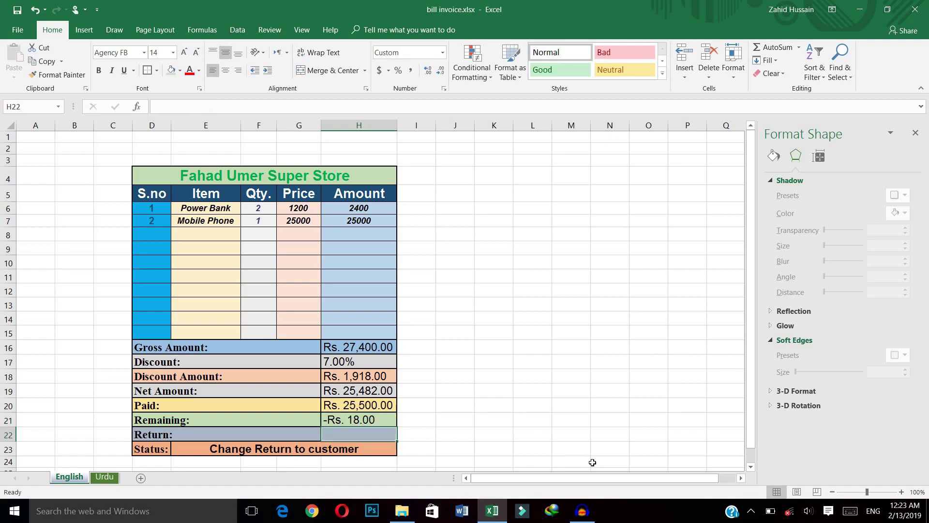
pyautogui.write('18')
pyautogui.press('Return')
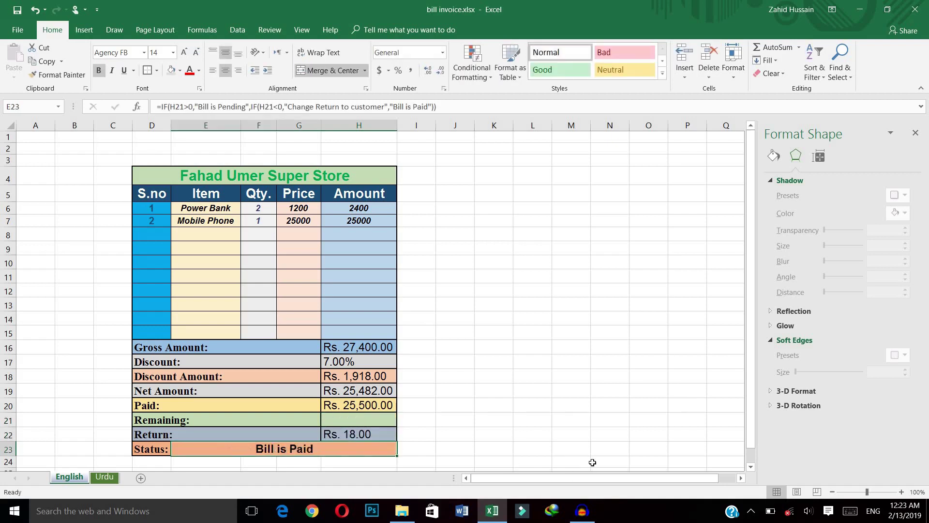